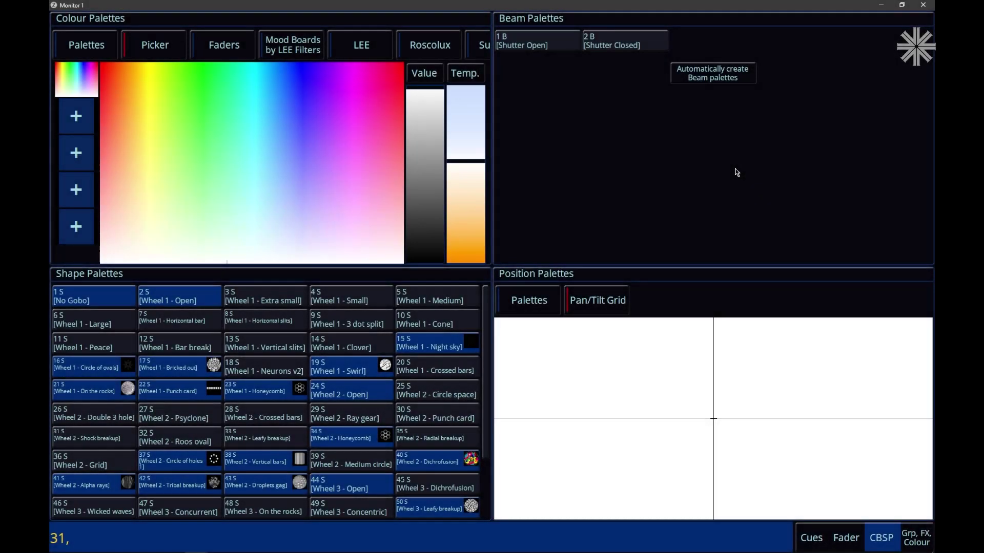
Show the master playback's cue list and set cue 5, Enters SR, to continue to cue 3
left_click(812, 537)
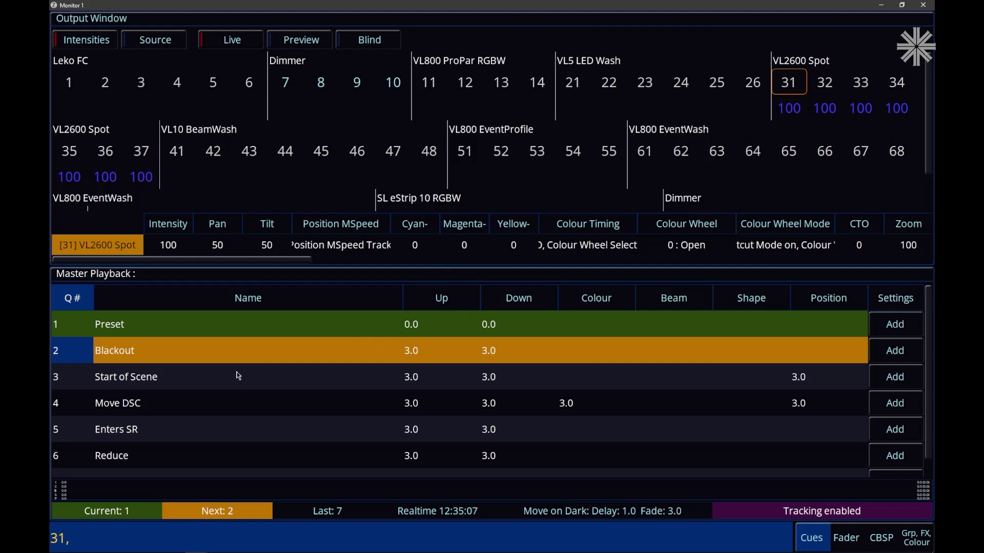
left_click(894, 430)
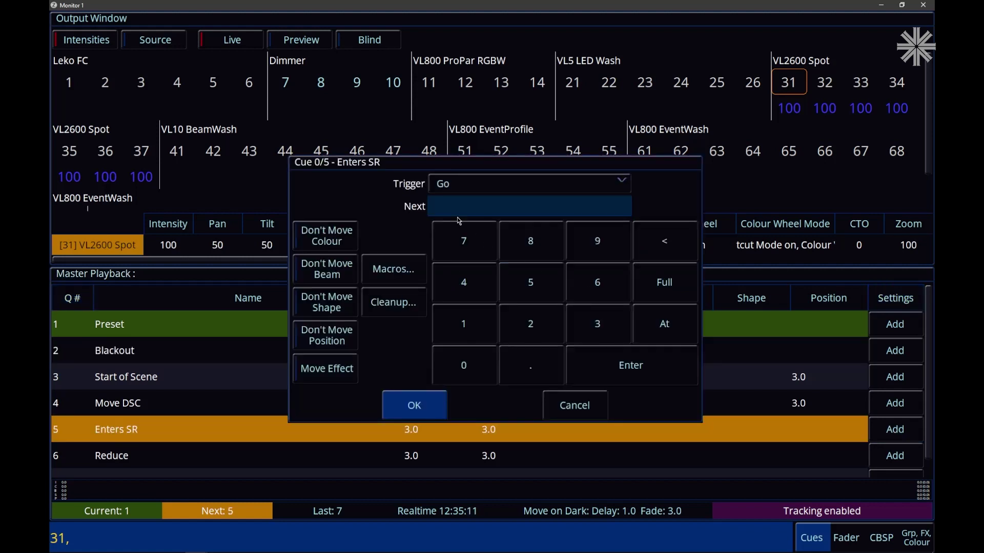
type("3")
left_click(425, 412)
Make cue 4, Move DSC, the next cue and run cues 4 and 5 in sequence
left_click(82, 414)
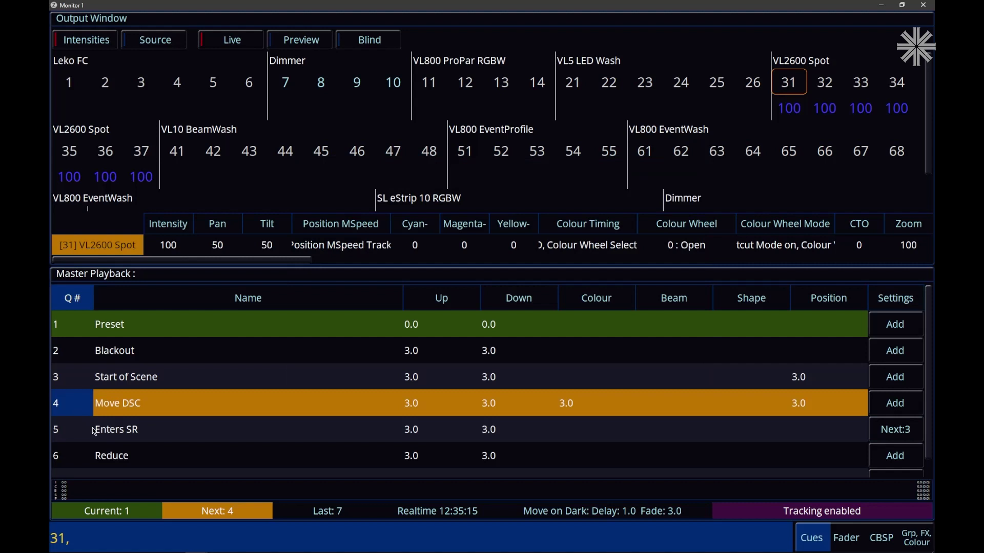
key("space")
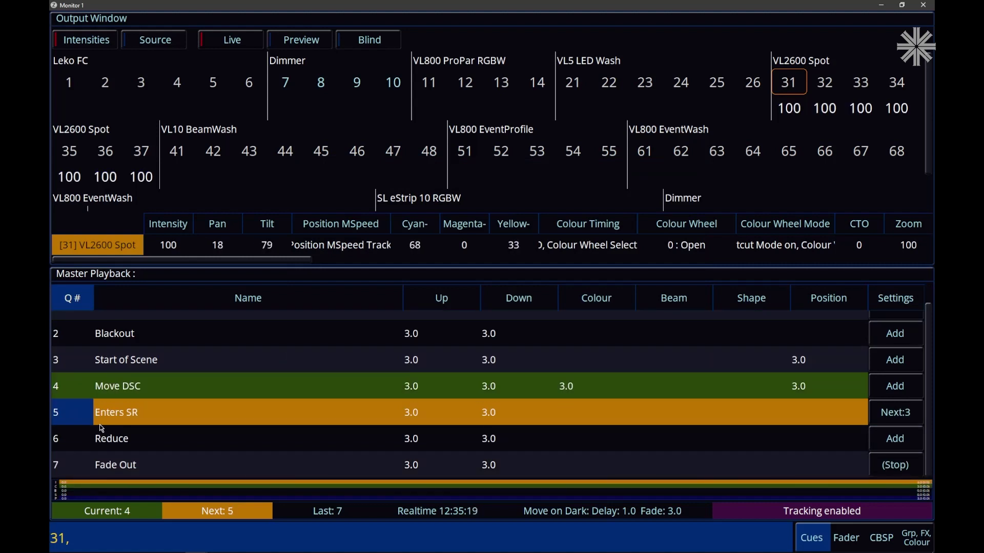
key("space")
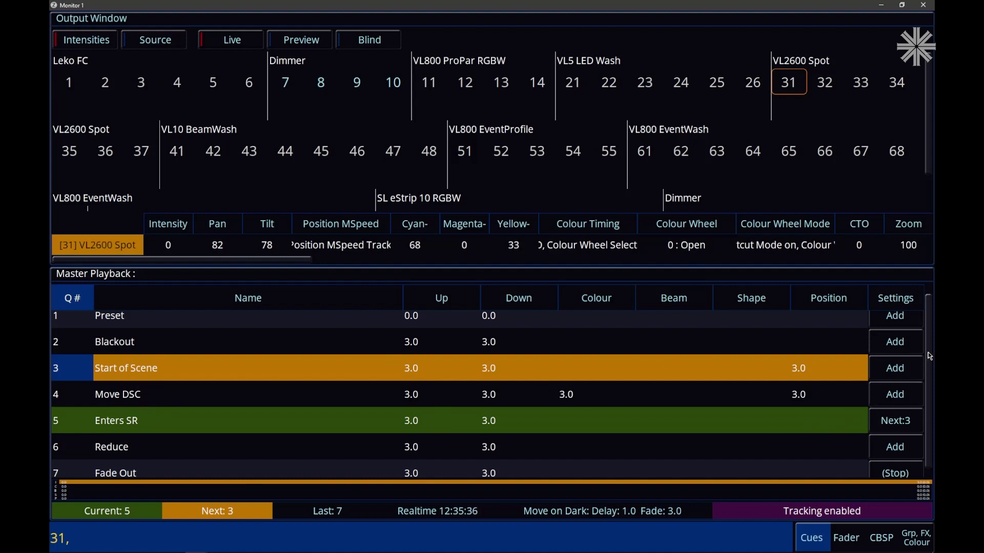
Make cue 7, Fade Out, the next cue and run it
scroll(410, 433, "down", 1)
left_click(65, 463)
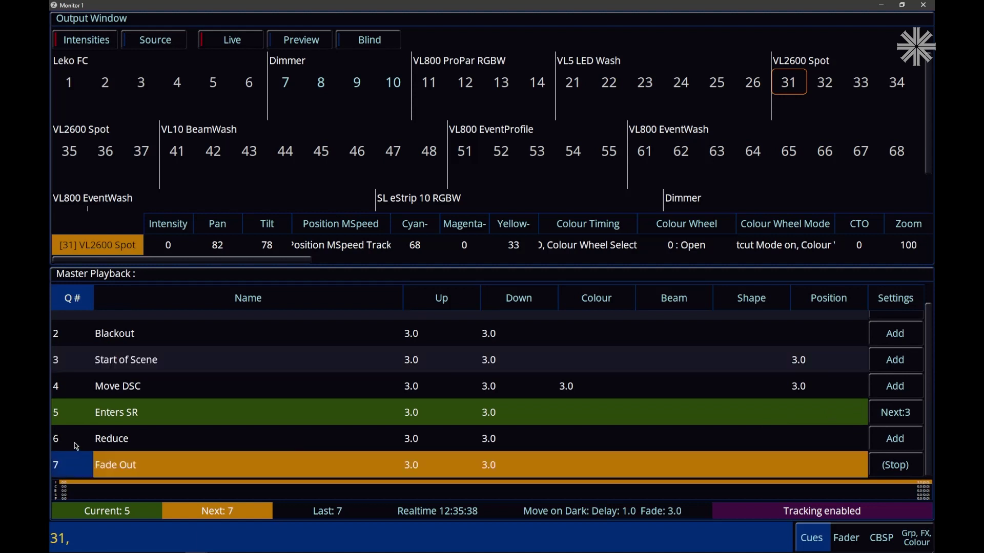
key("space")
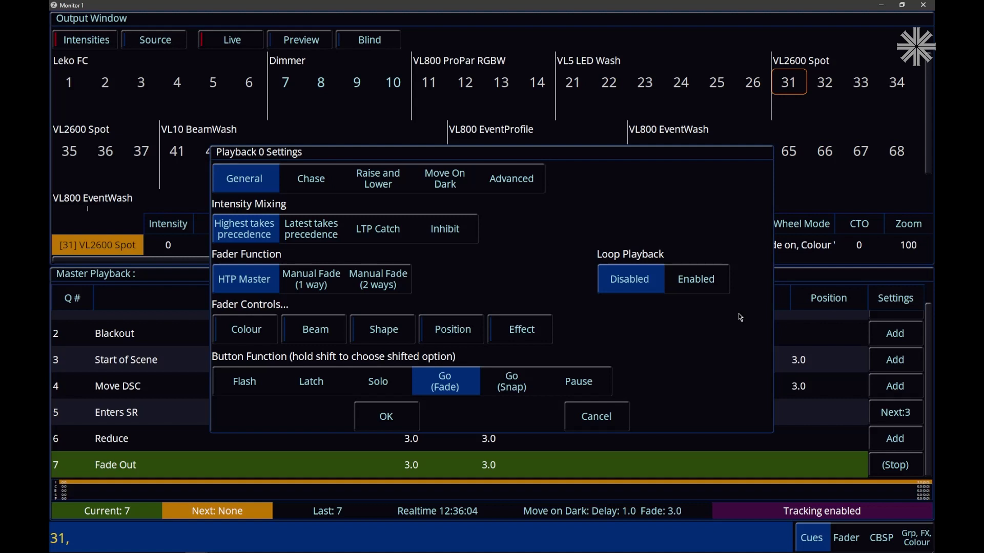
Confirm the master playback settings with Loop Playback disabled and run cue 1, Preset
left_click(398, 421)
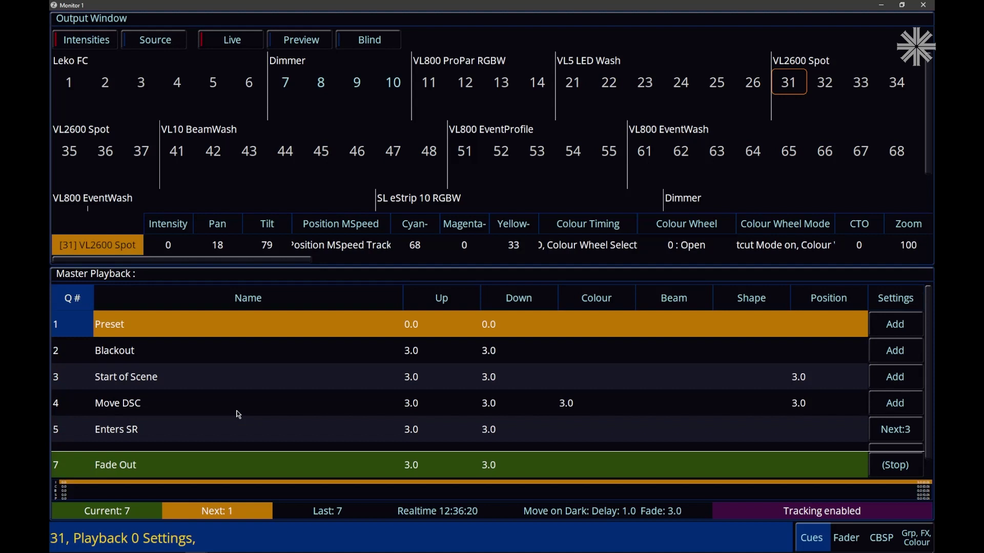
key("space")
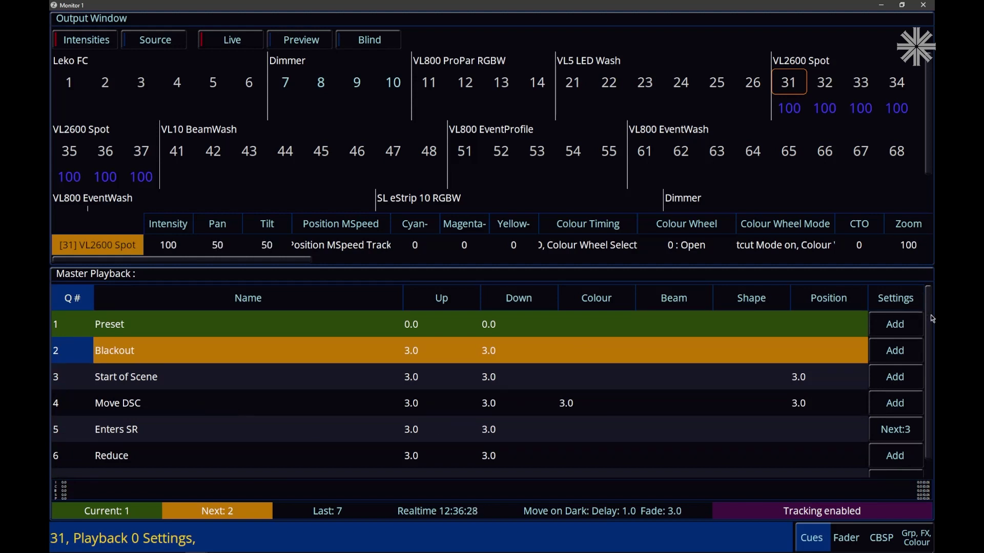
Enable Loop Playback in the master playback's general settings
scroll(932, 318, "down", 1)
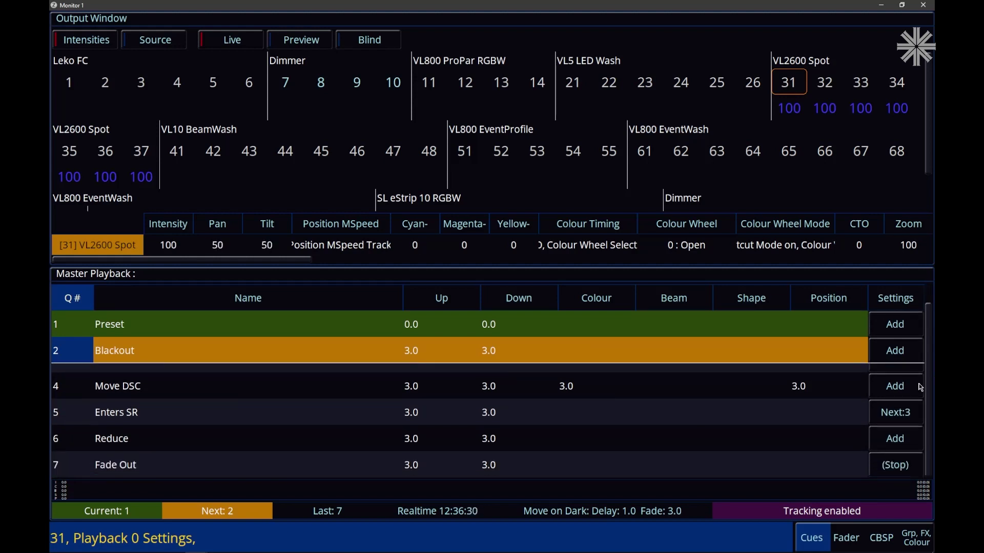
left_click(688, 286)
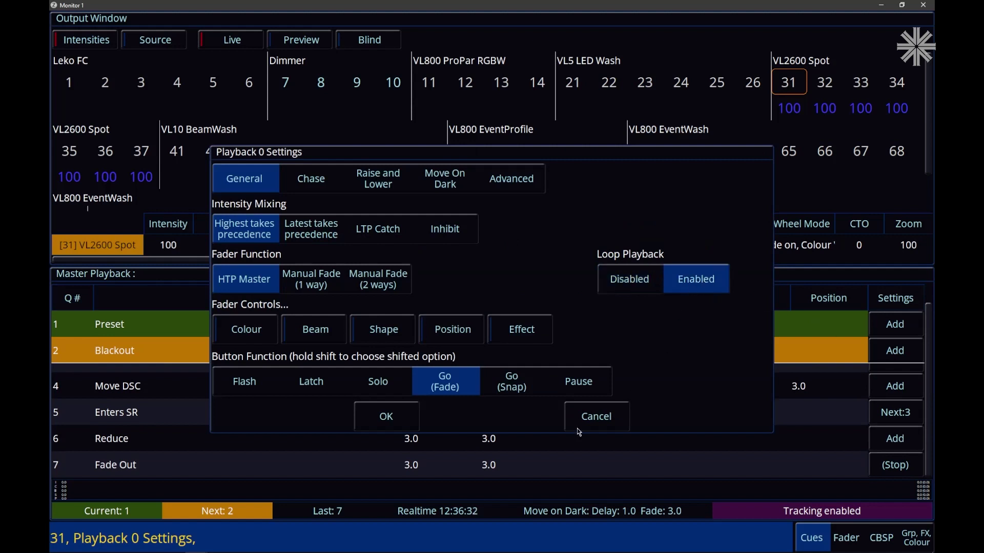
left_click(392, 428)
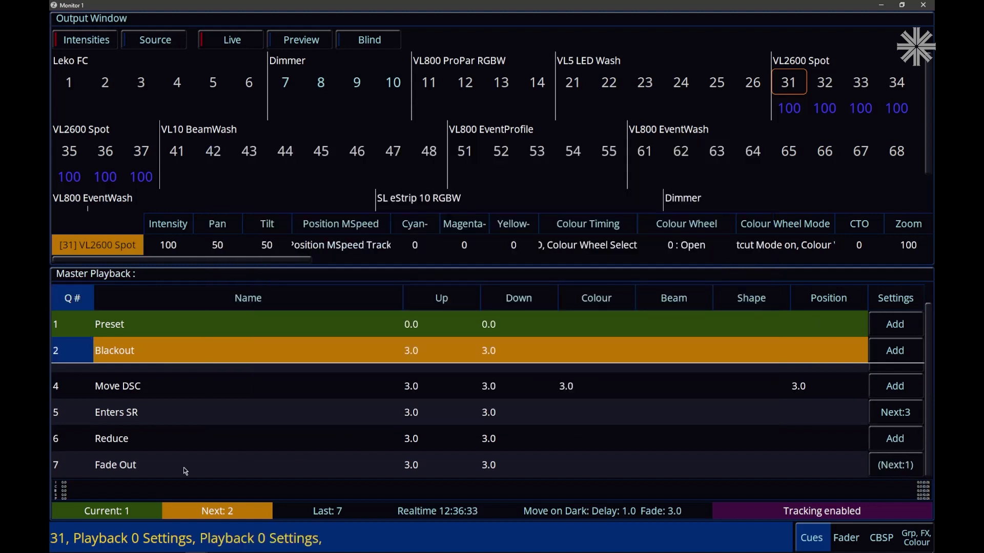
Make cue 6, Reduce, the next cue and run cues 6 and 7 to test the loop
left_click(71, 447)
key("space")
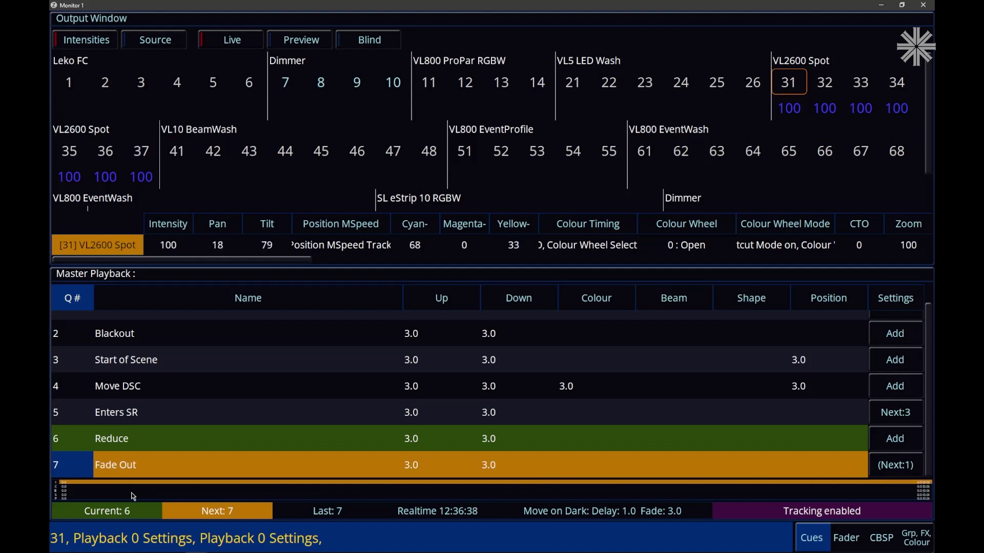
key("space")
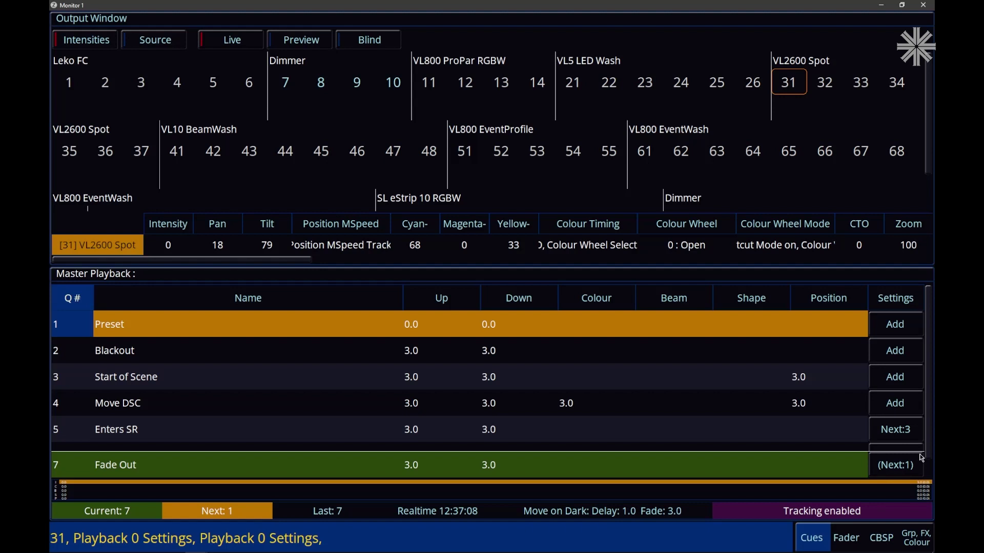
Deselect the master playback's Go (Fade) button function, reselect it and confirm the settings
left_click(519, 286)
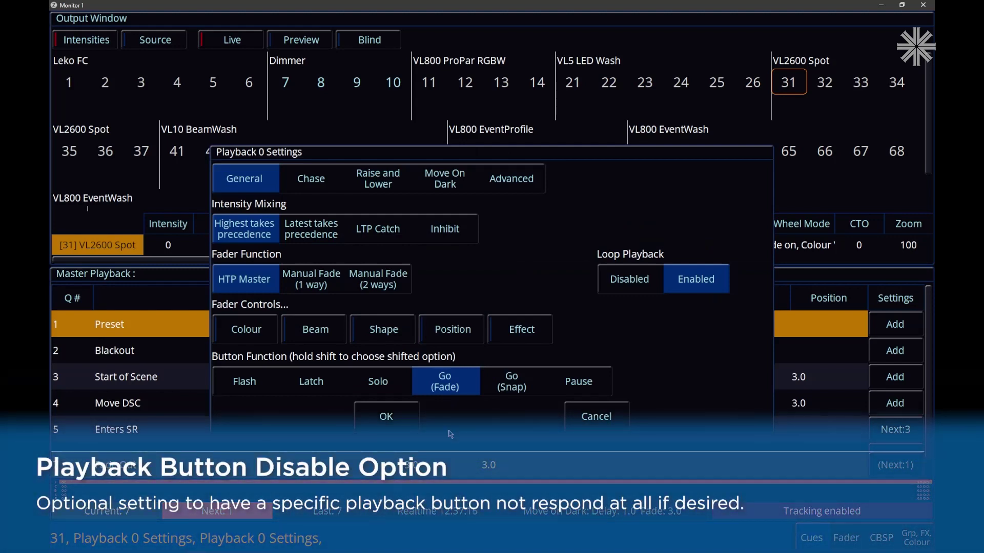
left_click(447, 385)
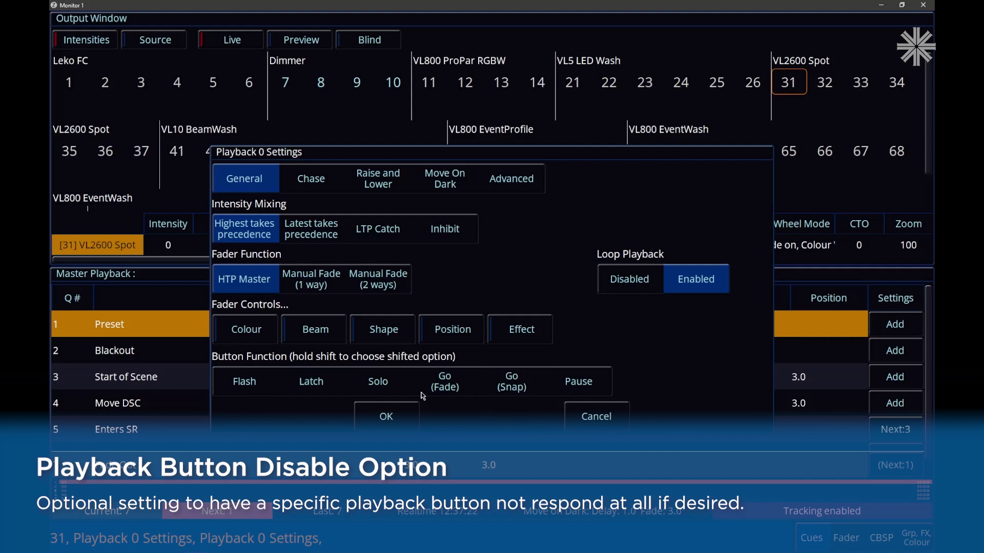
left_click(455, 393)
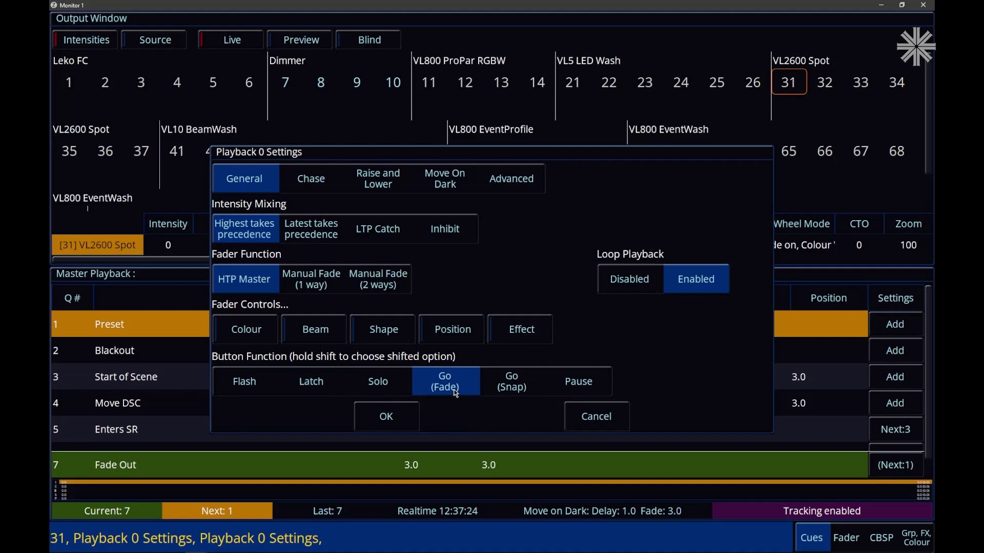
left_click(392, 427)
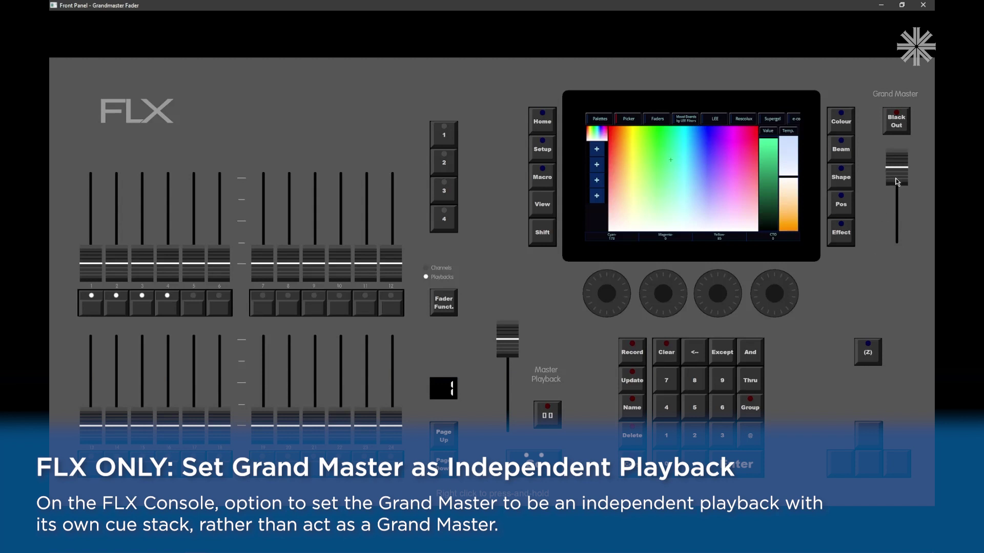
Record a cue onto the Grand Master fader, overwriting its Grand Master function, and close the front panel
mouse_move(897, 172)
left_mouse_down()
mouse_move(896, 238)
mouse_move(897, 171)
left_mouse_up()
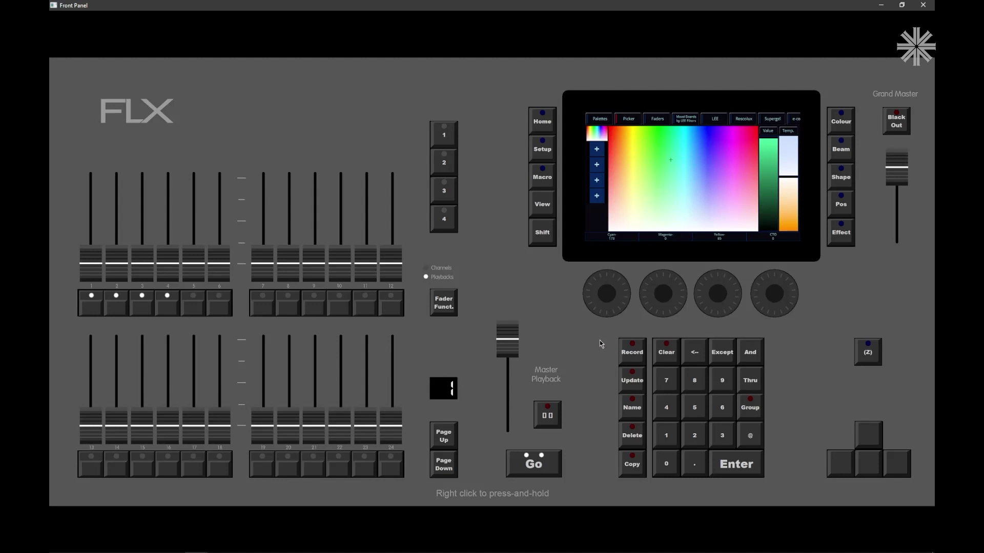
left_click(632, 354)
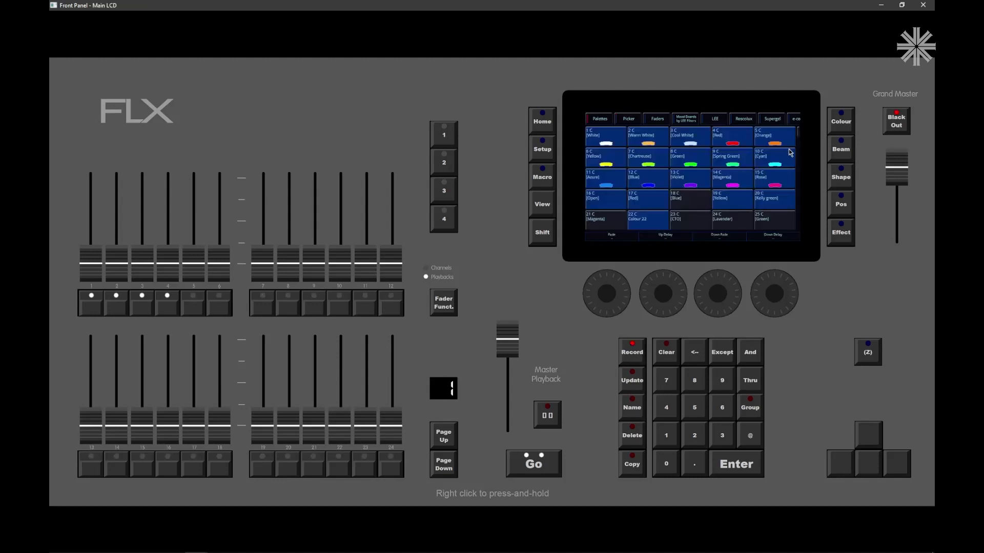
left_click(896, 121)
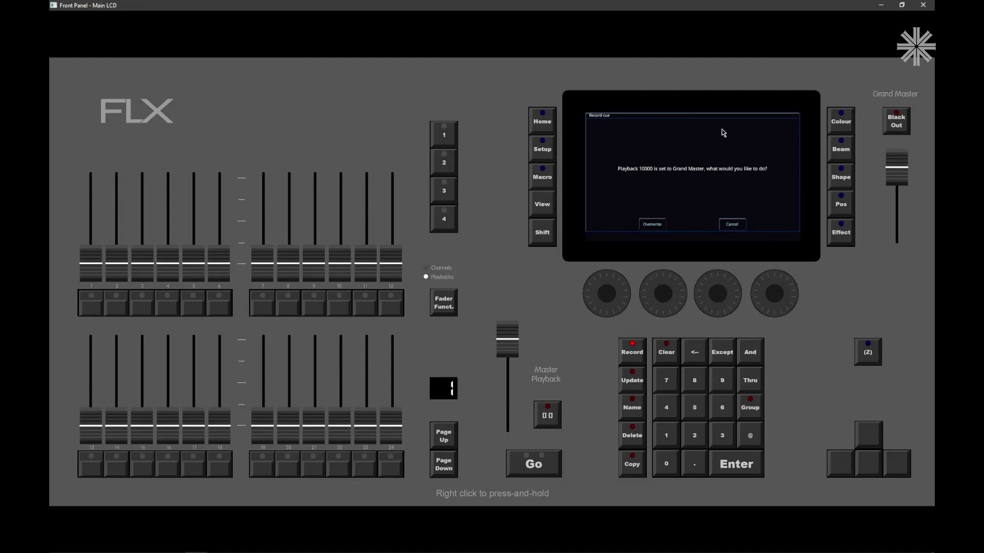
left_click(652, 224)
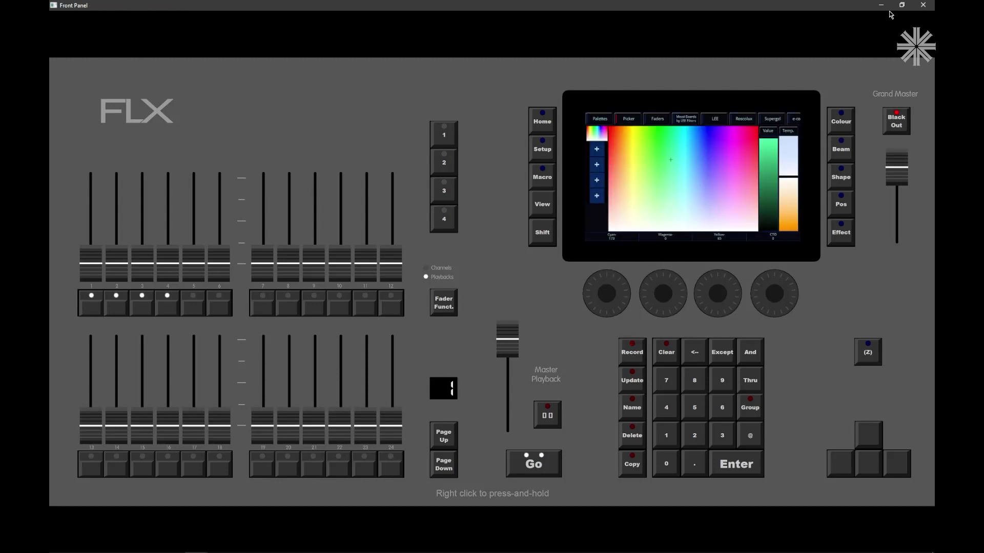
left_click(922, 6)
left_click(923, 4)
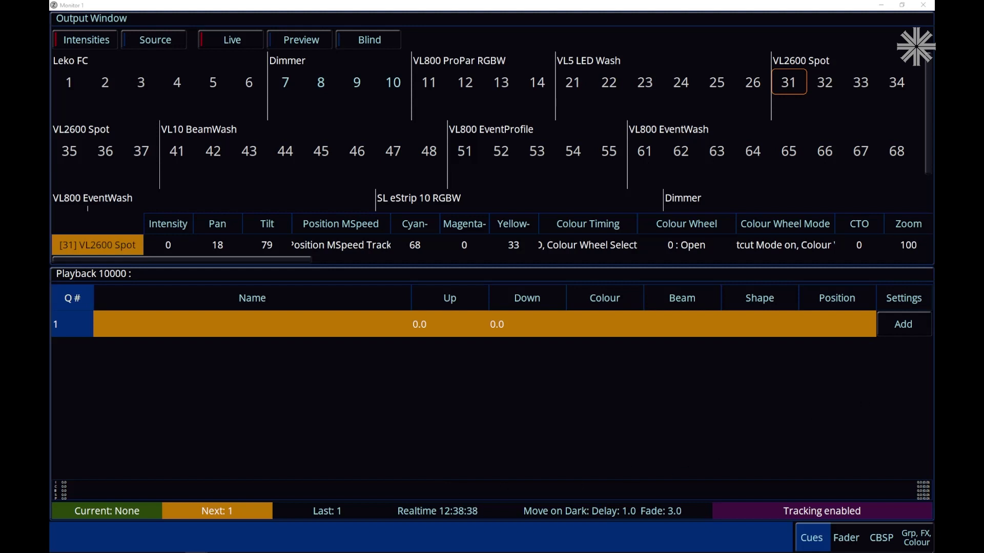
Switch to the FLX S24 front panel and raise channels 7 to 11 to about 88, 66, 89, 64 and 62 percent
key("alt+Tab")
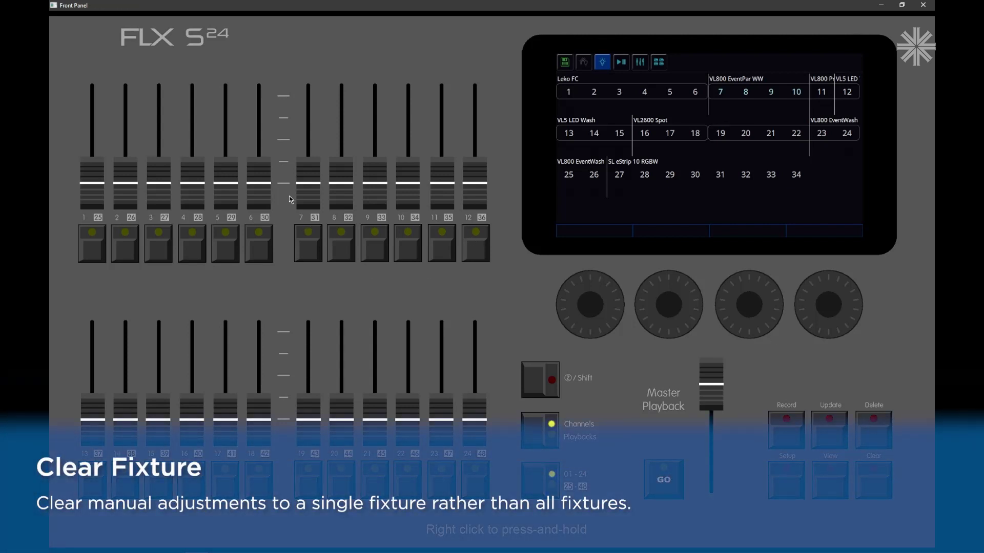
left_click_drag(308, 179, 308, 101)
left_click_drag(341, 180, 341, 121)
left_click_drag(375, 181, 375, 101)
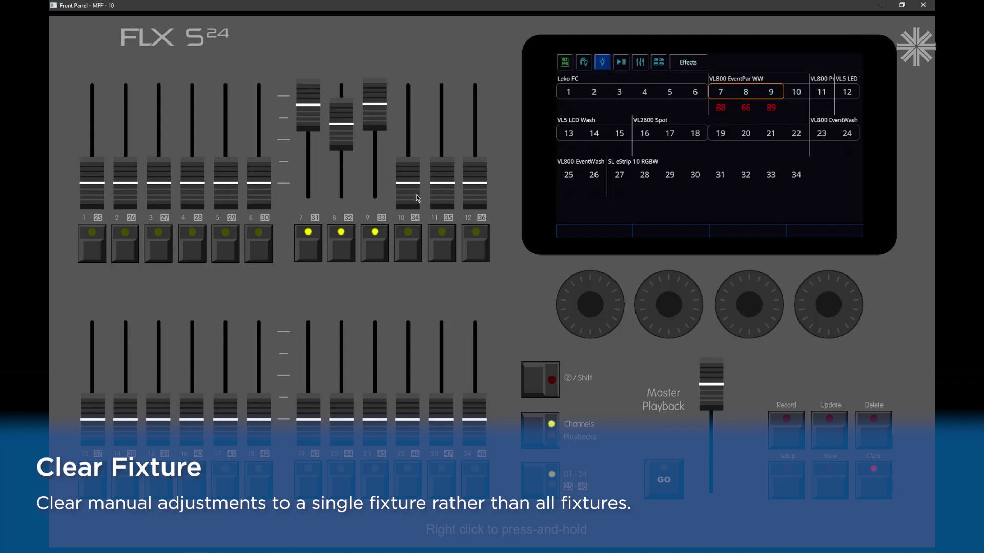
left_click_drag(408, 180, 408, 122)
left_click_drag(447, 193, 443, 137)
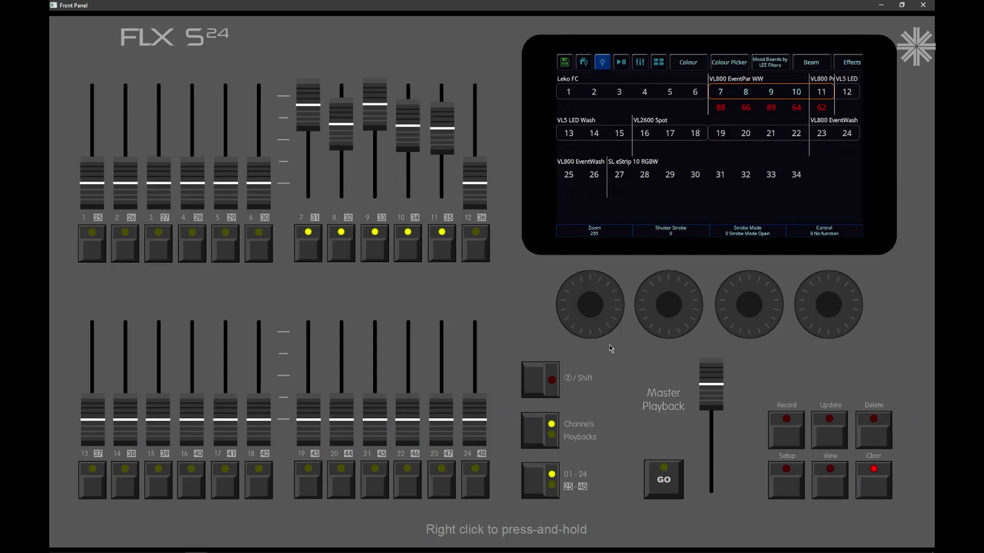
Clear the manual adjustments of fixture 7 only, leaving the other raised fixtures under manual control
left_click(874, 480)
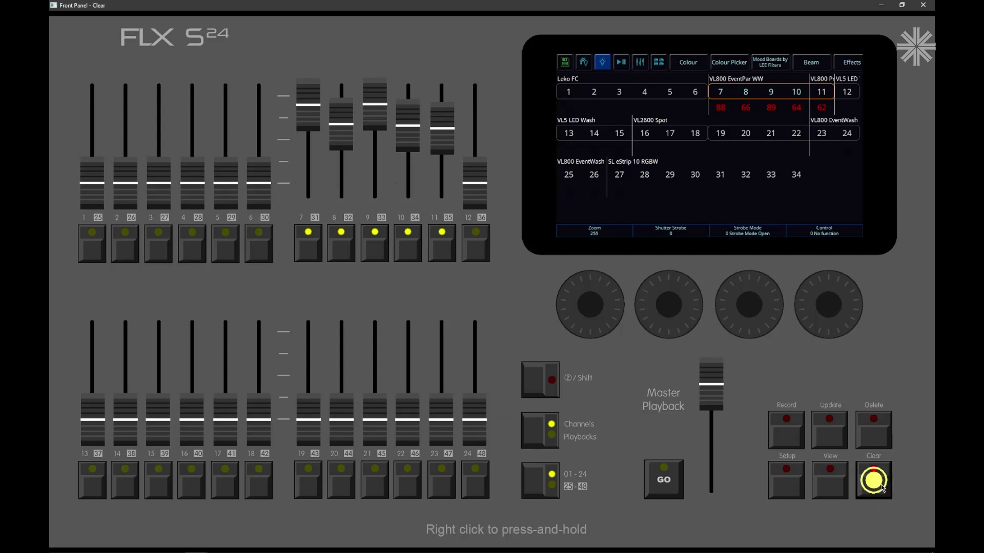
left_click(310, 255)
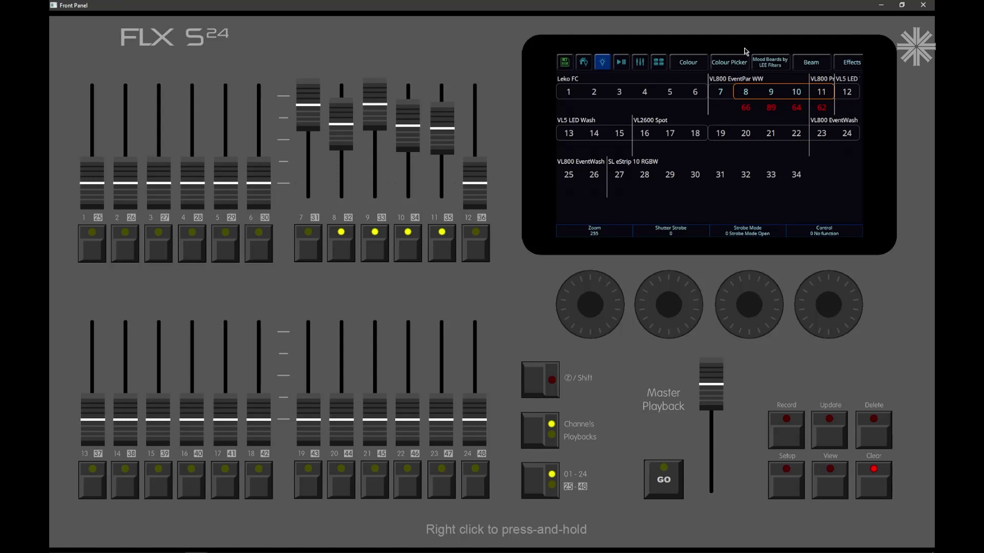
Bring up channel 12 and page forwards through the beam parameters of the selected fixtures
left_click(818, 66)
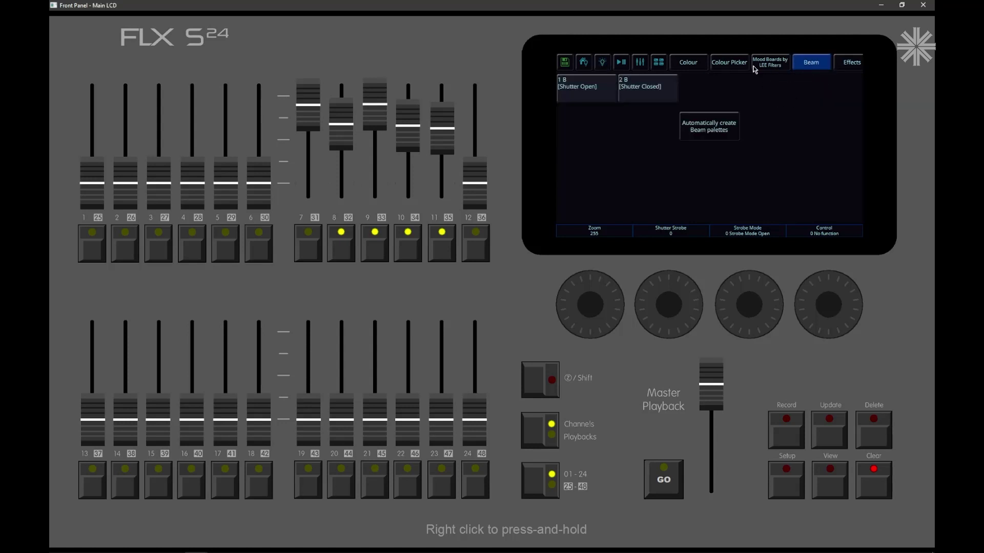
left_click_drag(475, 183, 475, 131)
left_click(814, 73)
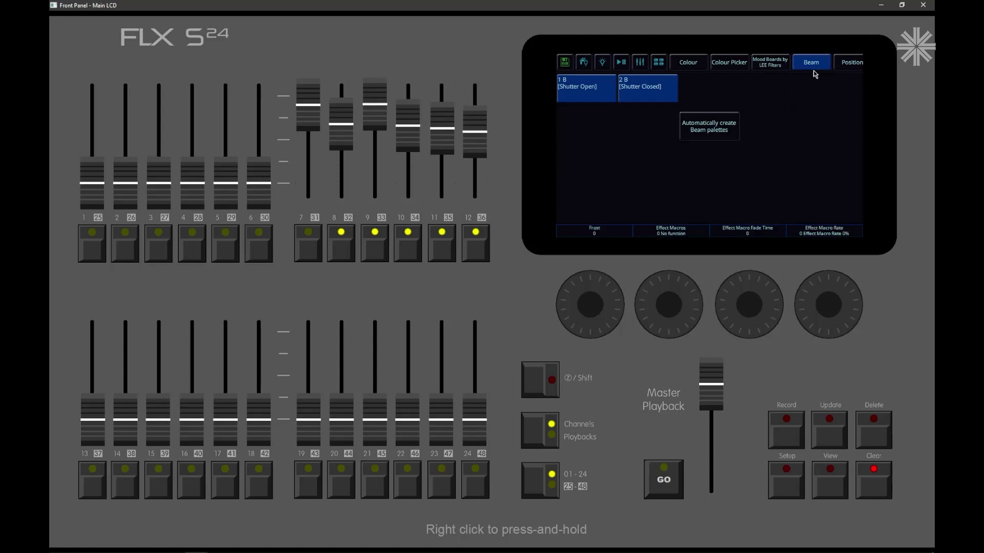
left_click(710, 229)
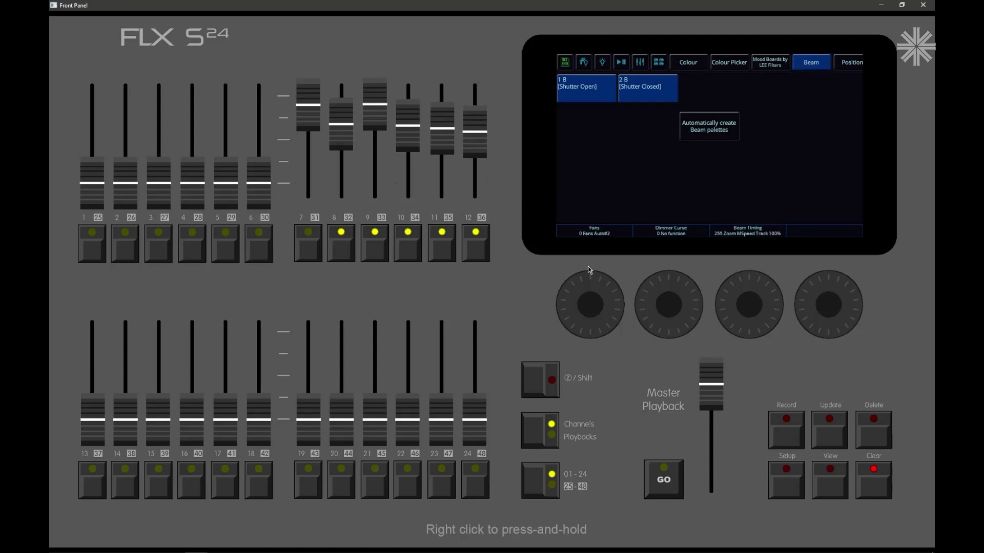
left_click(784, 235)
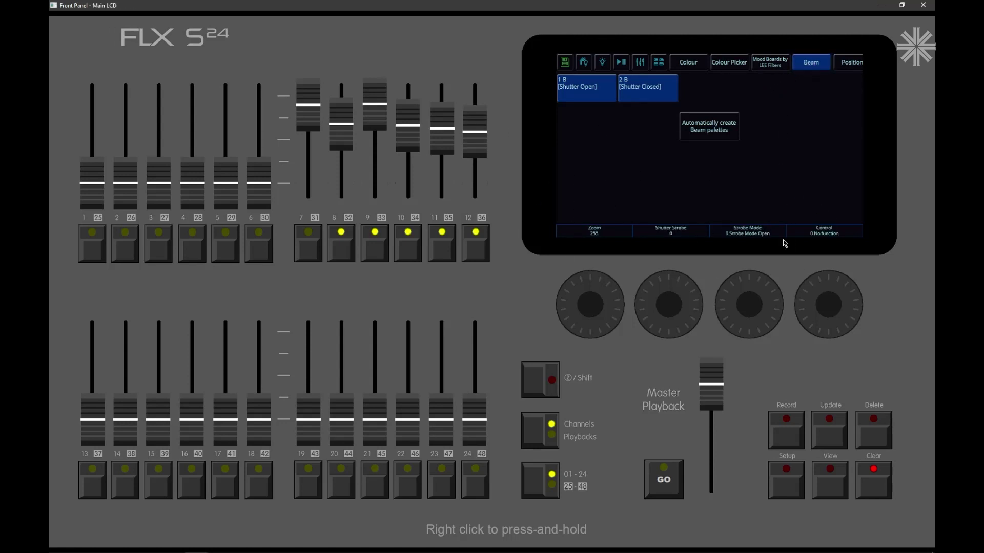
left_click(818, 72)
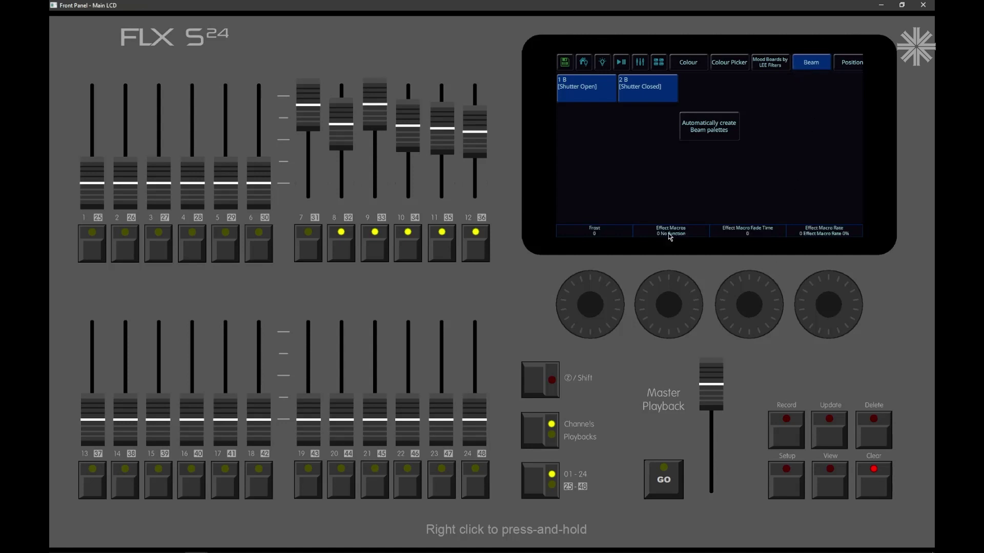
Page backwards and forwards through the beam parameter sets on the encoder wheels
right_click(534, 383)
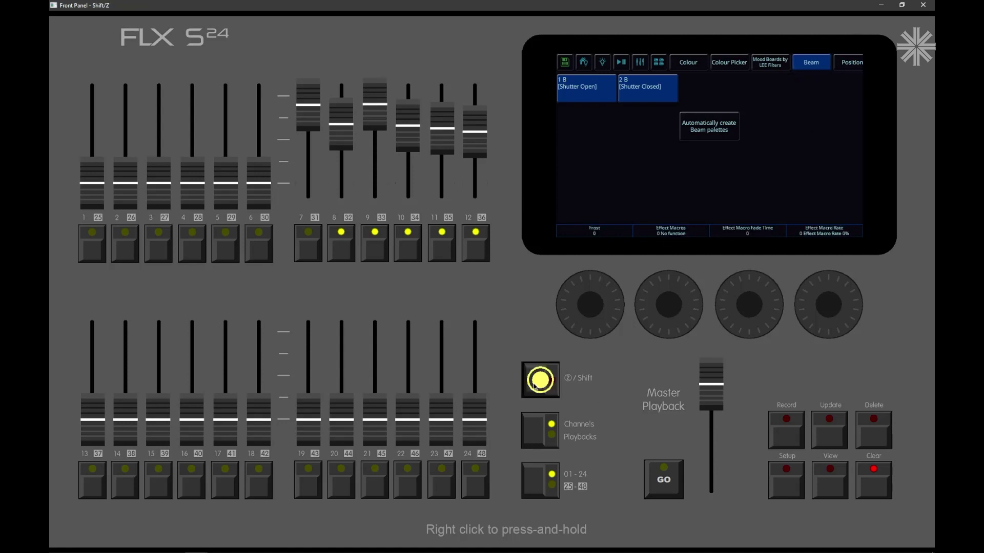
left_click(810, 70)
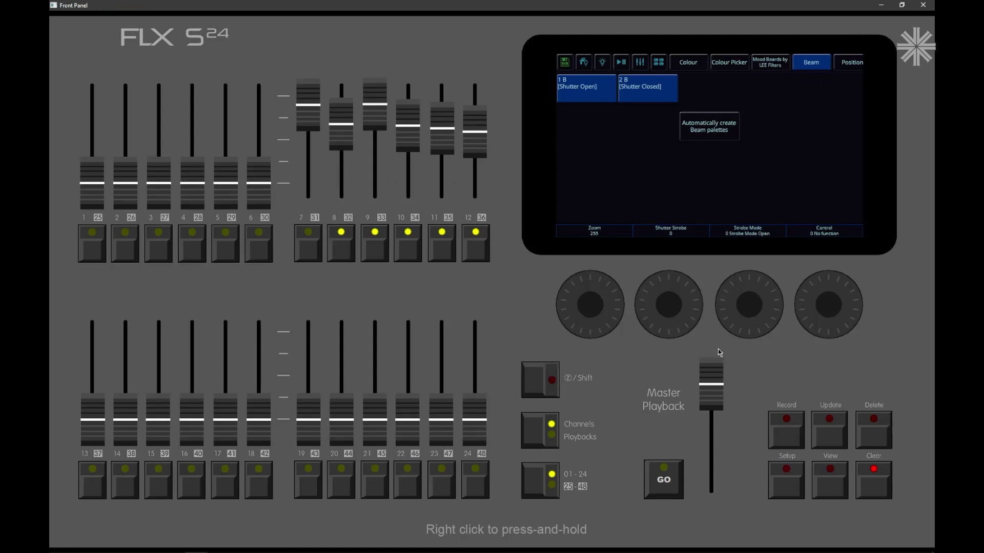
left_click(815, 64)
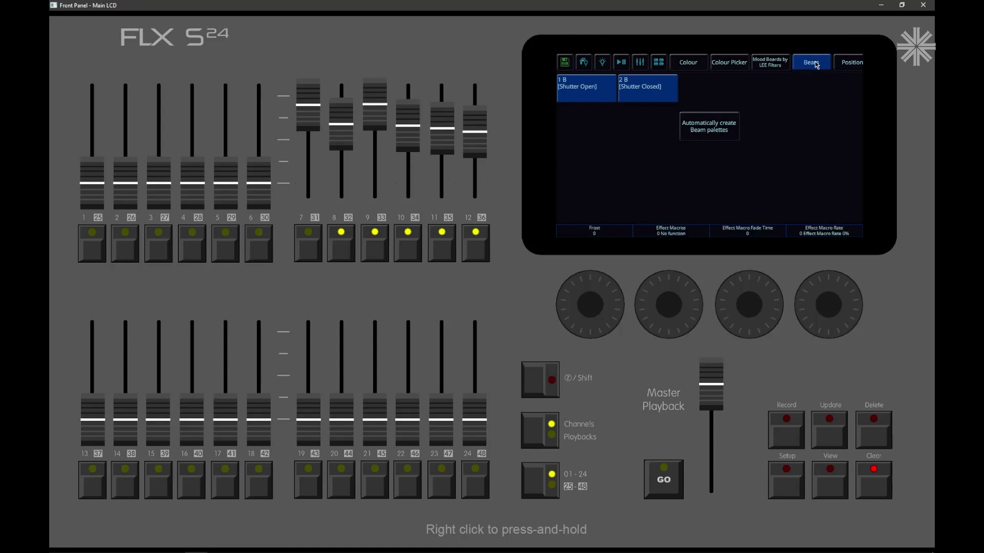
left_click(815, 64)
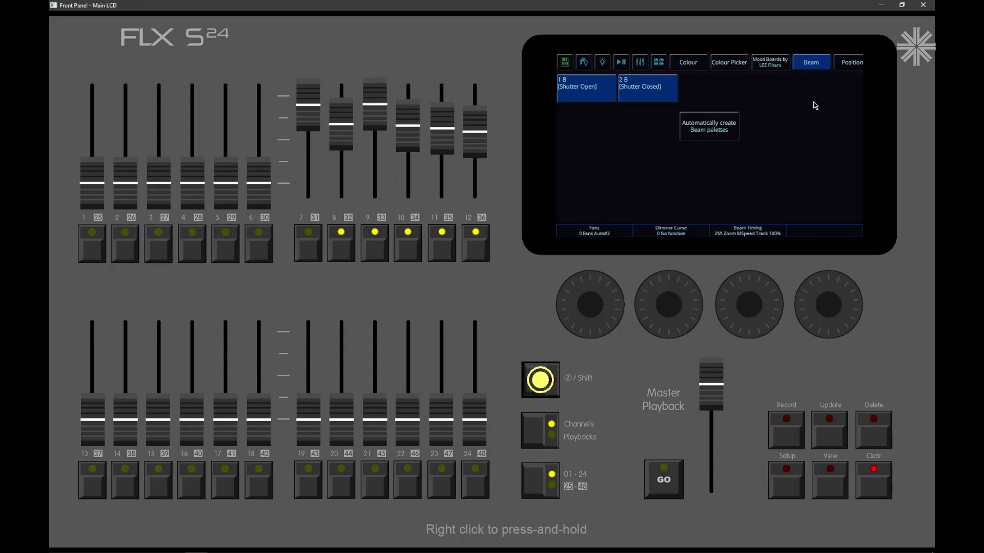
left_click(817, 63)
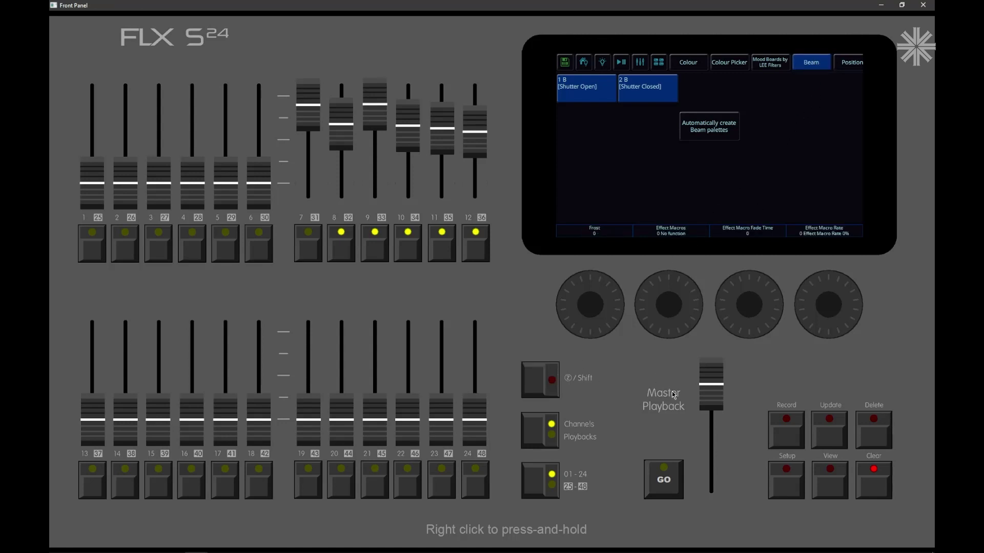